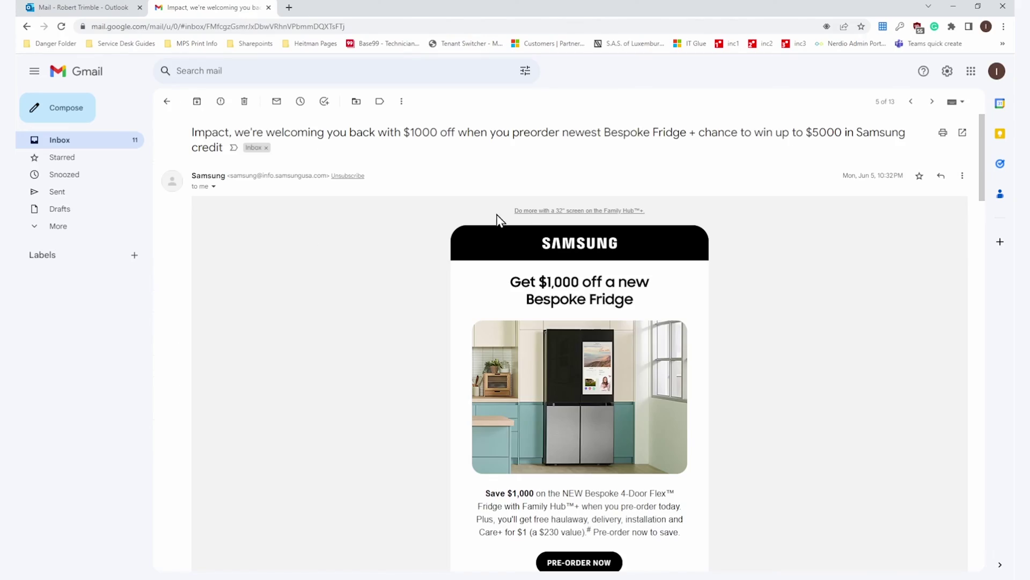
# Block the Samsung sender of the Bespoke Fridge offer and confirm the block
pyautogui.click(963, 175)
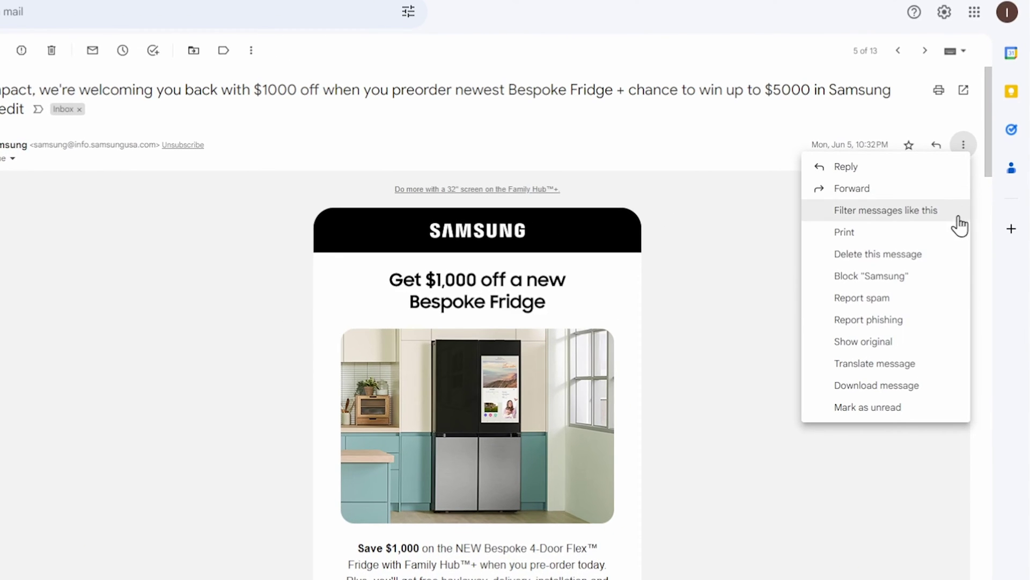
pyautogui.click(948, 276)
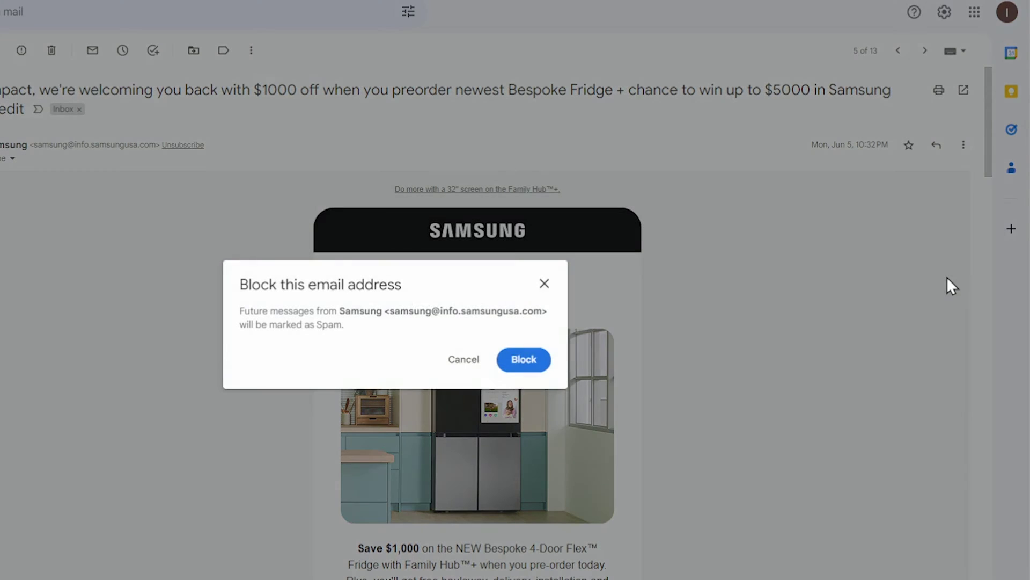
pyautogui.click(528, 362)
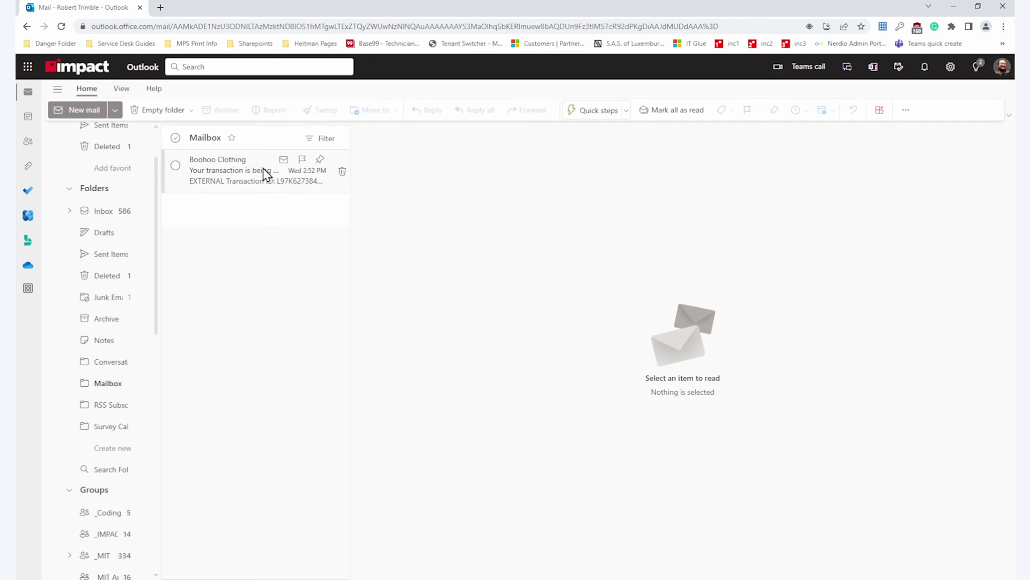
# Block the Boohoo Clothing sender from its message's Block > Block sender option
pyautogui.rightClick(265, 174)
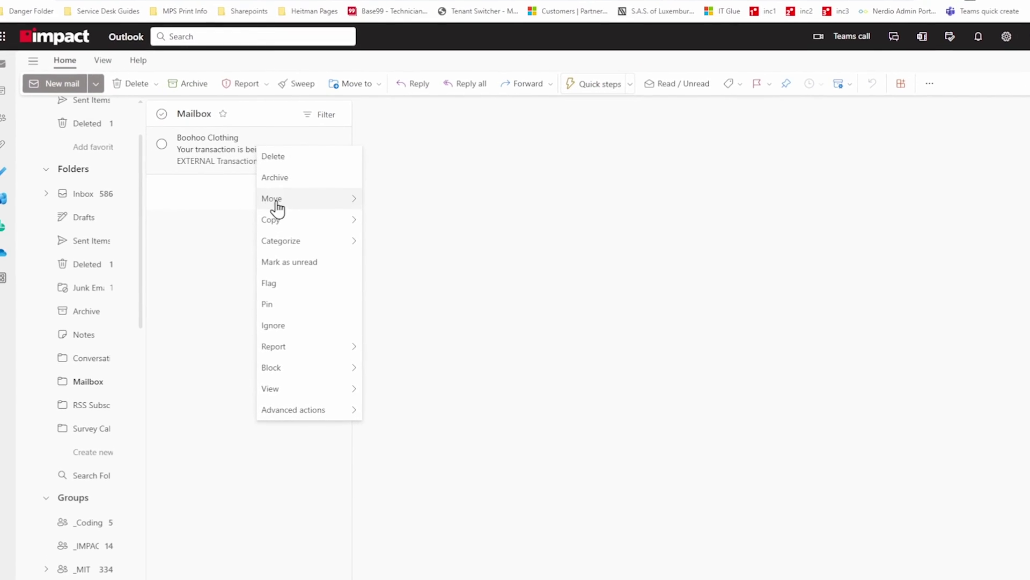
pyautogui.moveTo(338, 347)
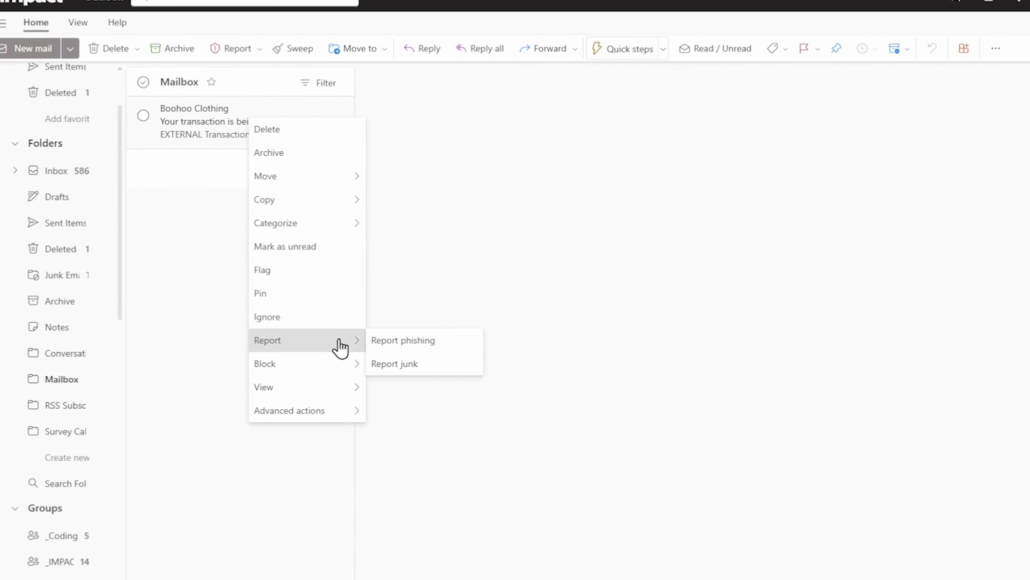
pyautogui.moveTo(344, 369)
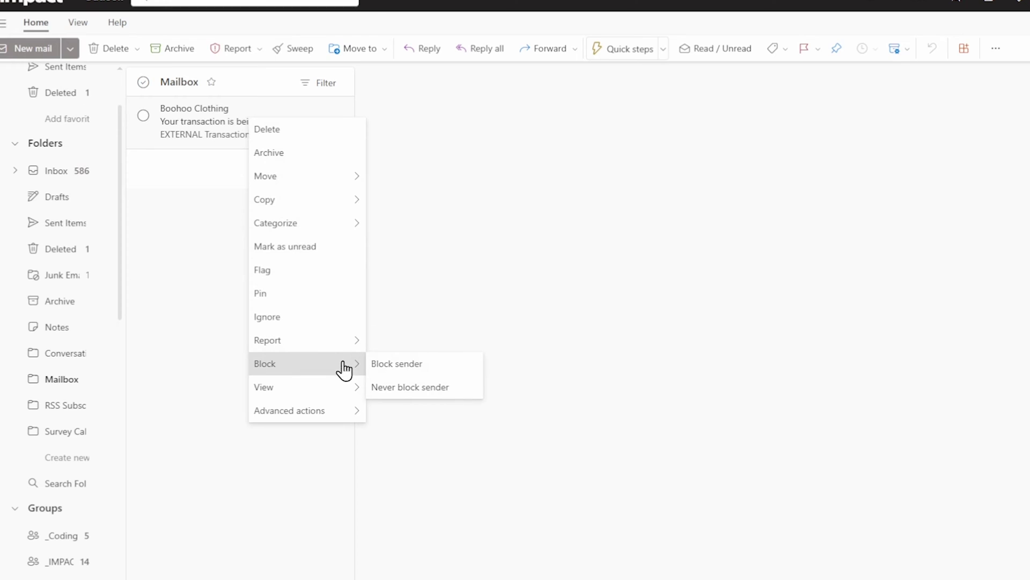
pyautogui.click(447, 370)
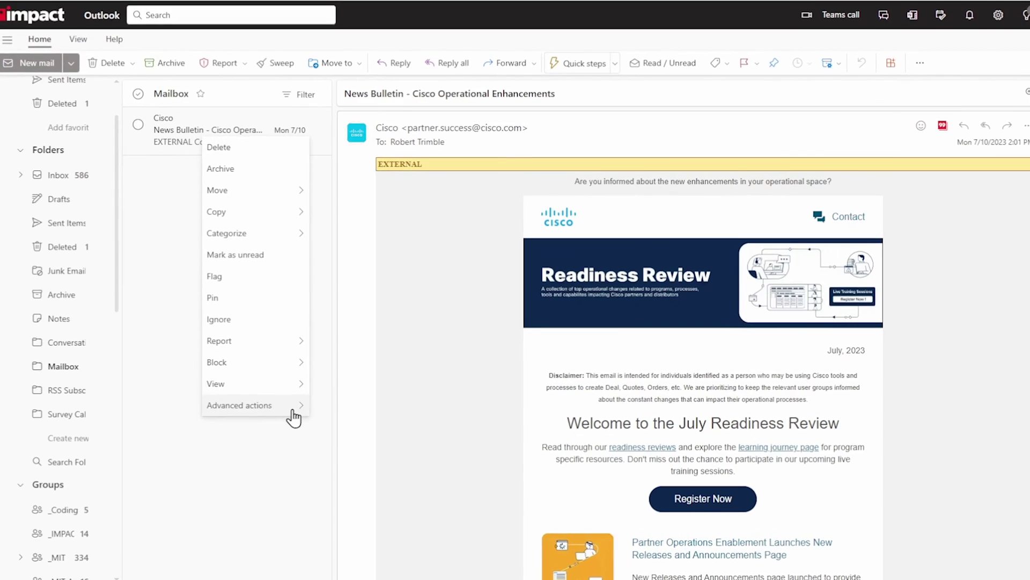
# Save a rule moving Cisco messages to Junk Email, then select Gmail's Samsung Bespoke Fridge message
pyautogui.moveTo(289, 418)
pyautogui.click(382, 424)
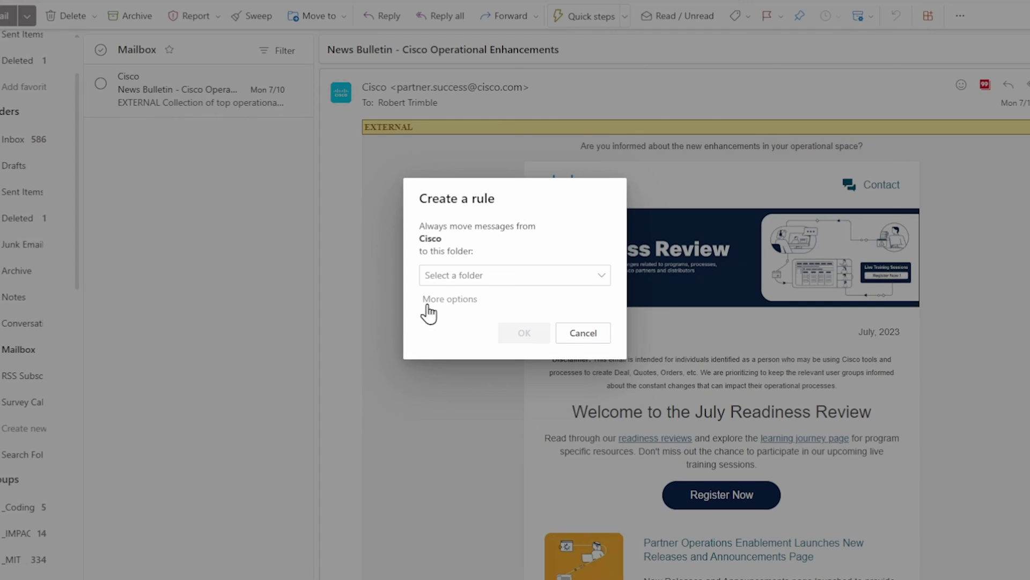
pyautogui.click(453, 277)
pyautogui.click(478, 327)
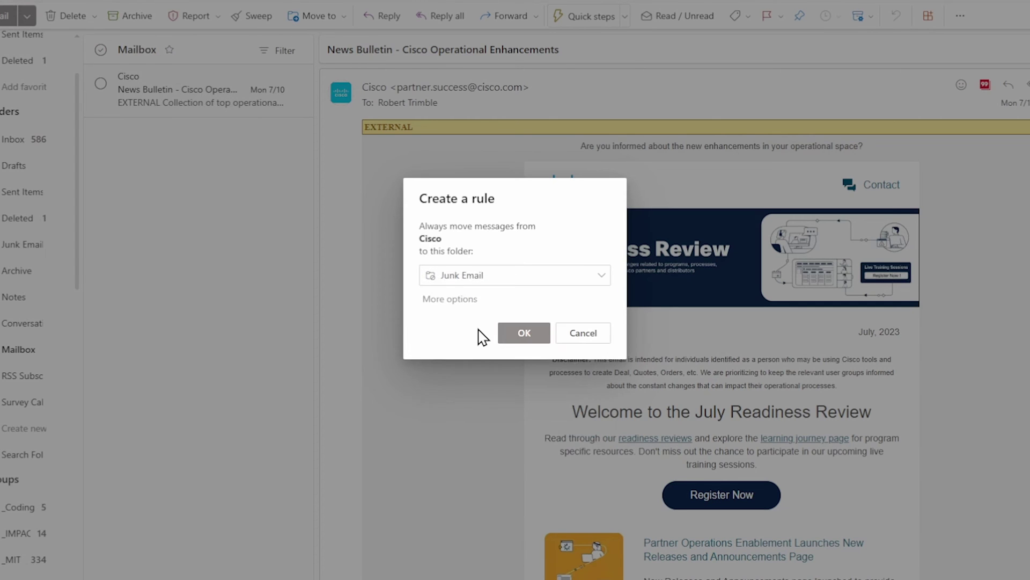
pyautogui.click(466, 303)
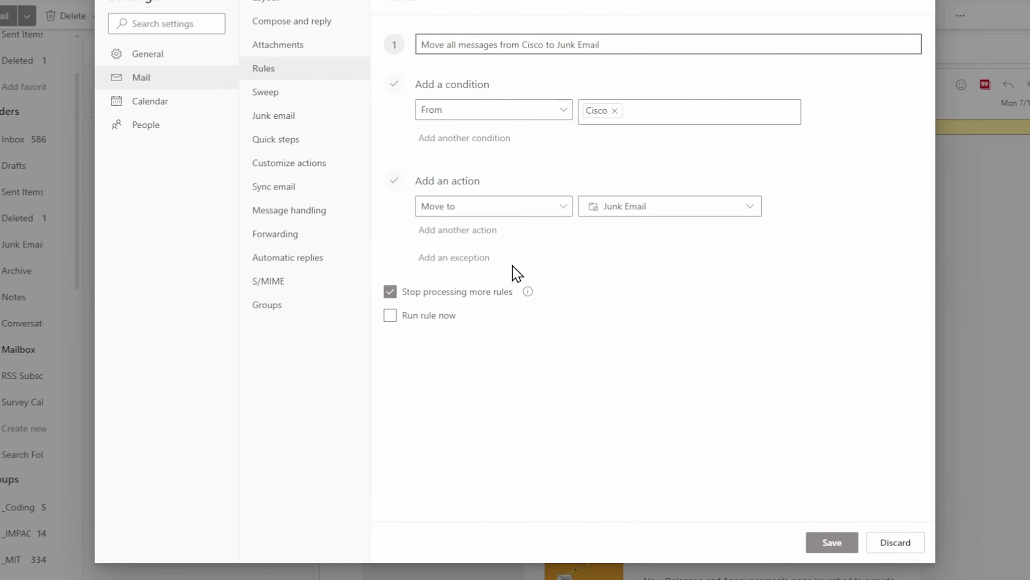
pyautogui.click(563, 208)
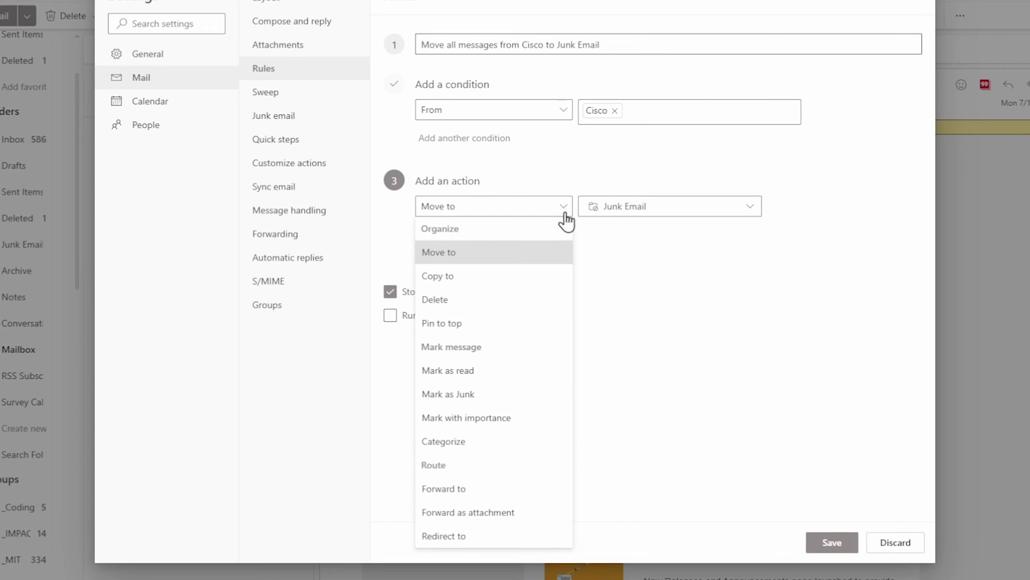
pyautogui.click(565, 213)
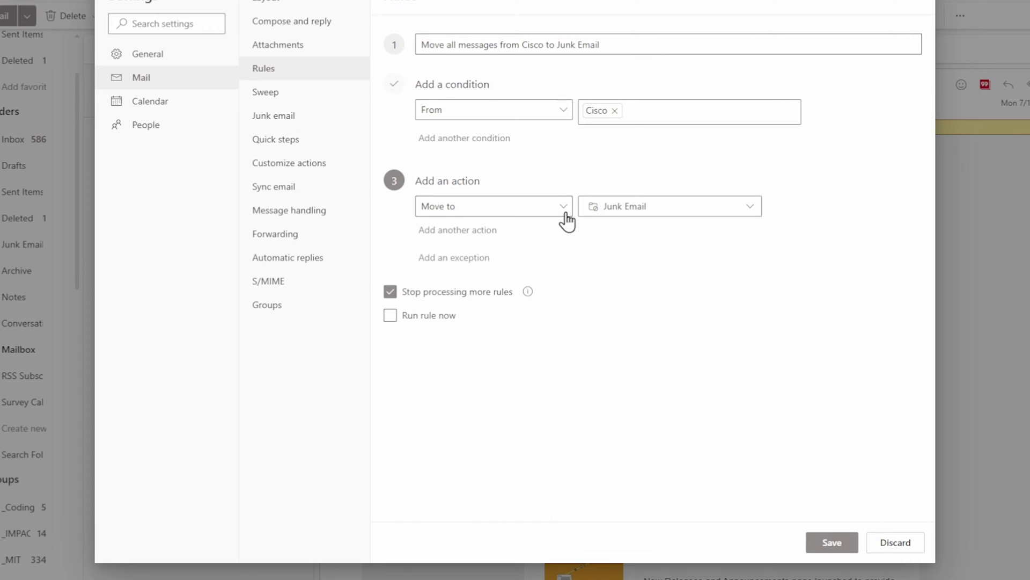
pyautogui.click(851, 549)
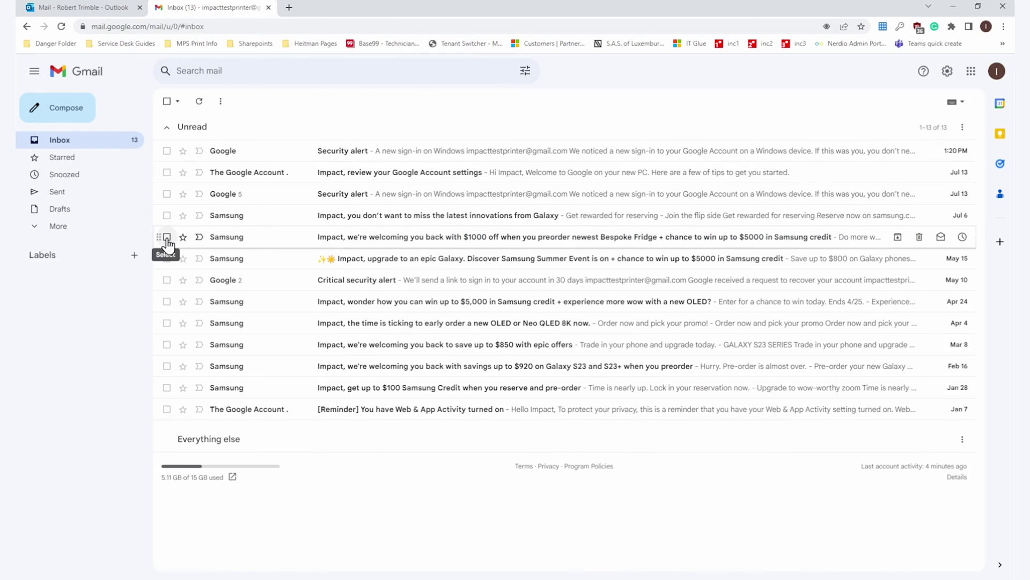
pyautogui.click(167, 237)
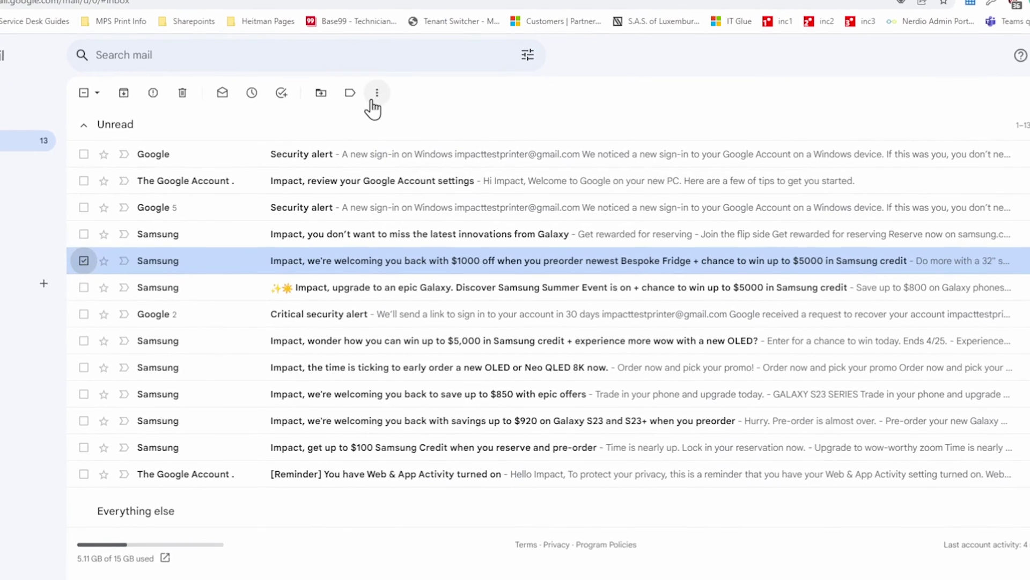
# Create a filter that marks messages like the Samsung one as read
pyautogui.click(403, 101)
pyautogui.click(526, 183)
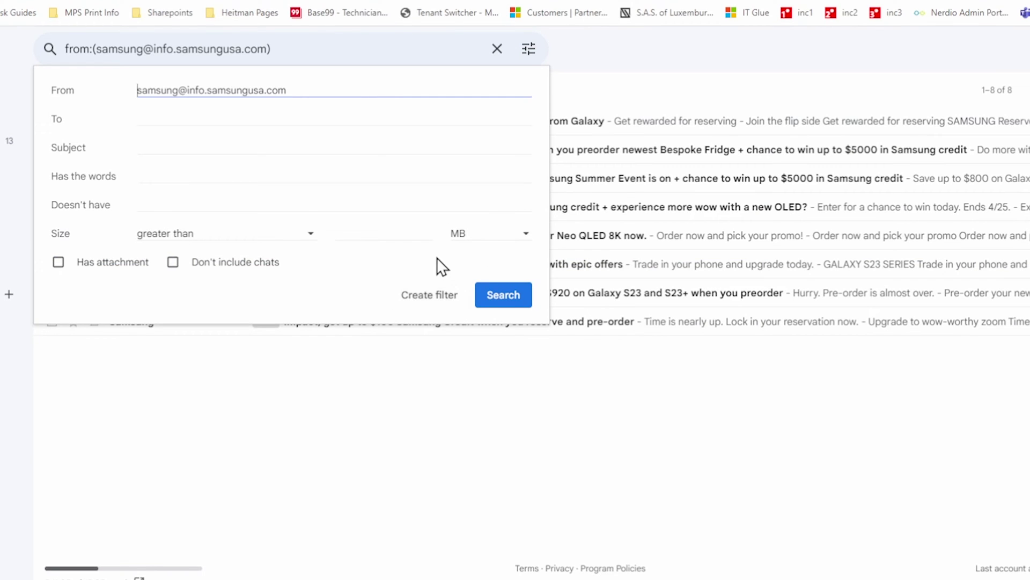
pyautogui.click(437, 294)
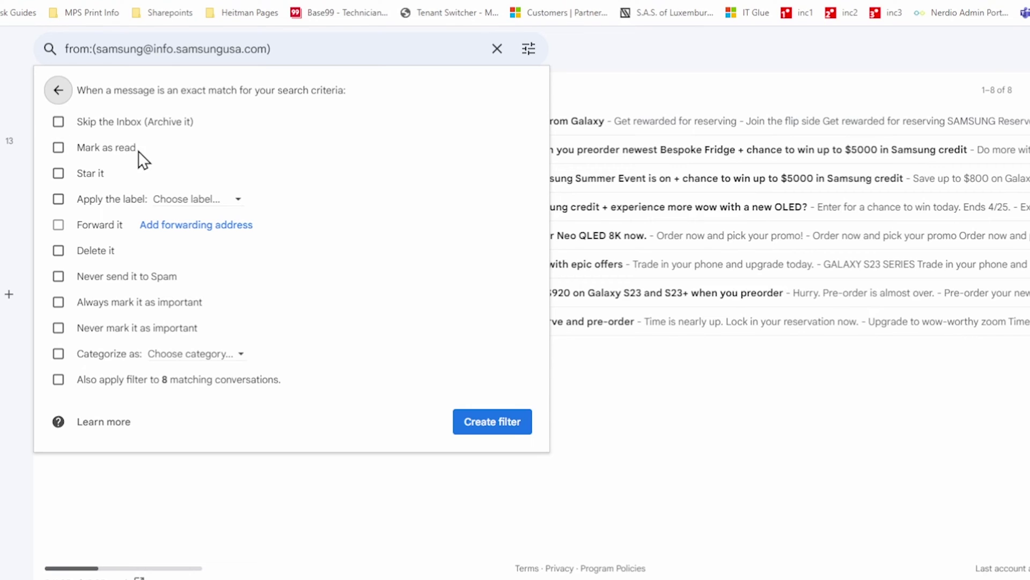
pyautogui.click(138, 151)
pyautogui.click(460, 422)
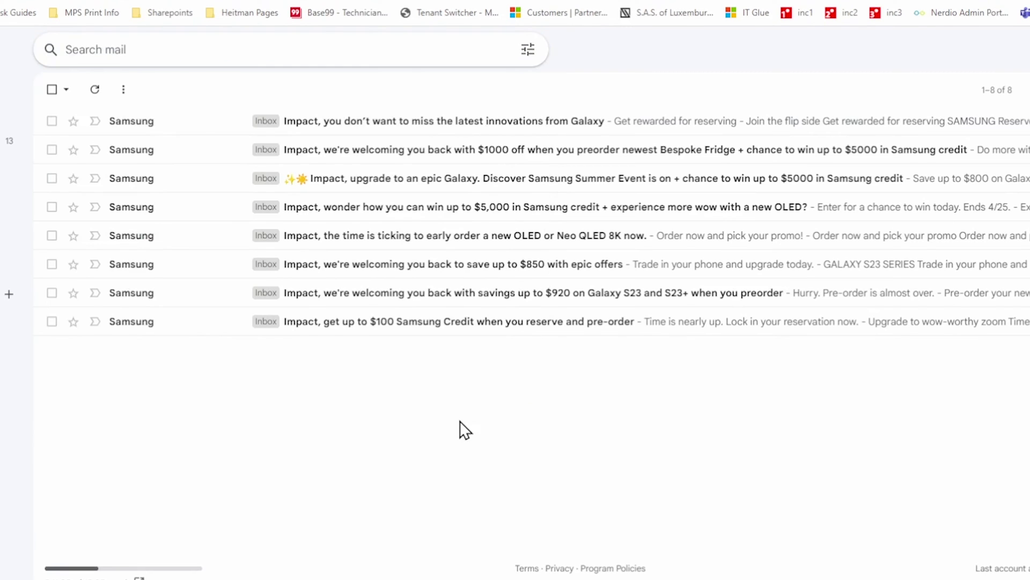
# Open Filters and Blocked Addresses in full settings and begin a new filter
pyautogui.click(947, 71)
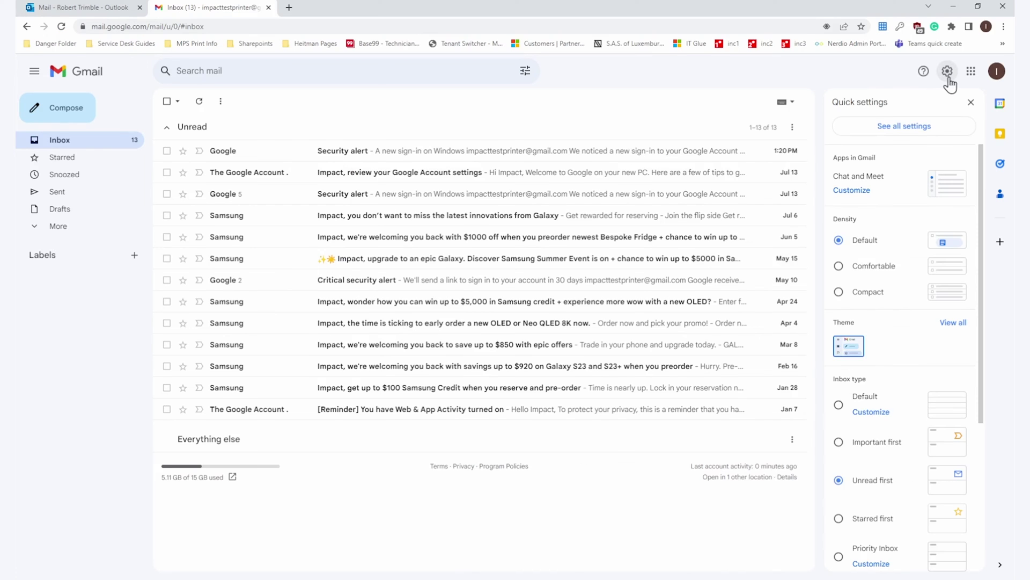
pyautogui.click(946, 130)
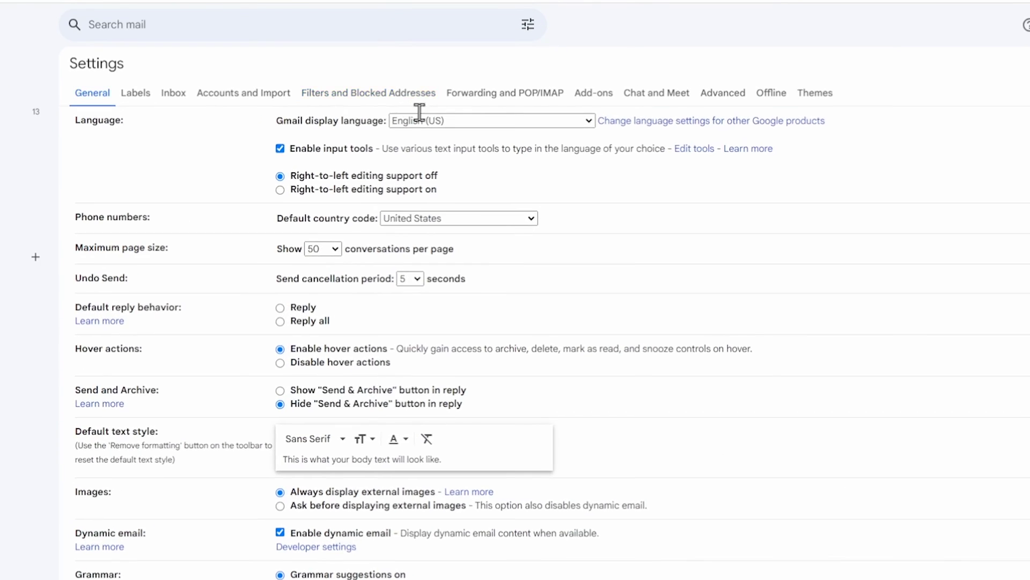
pyautogui.click(427, 127)
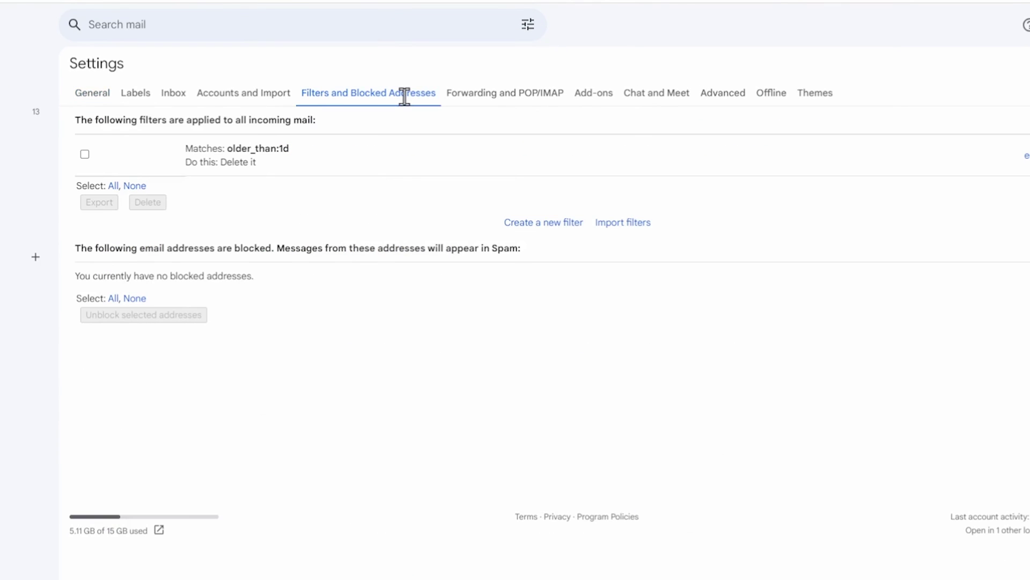
pyautogui.click(572, 223)
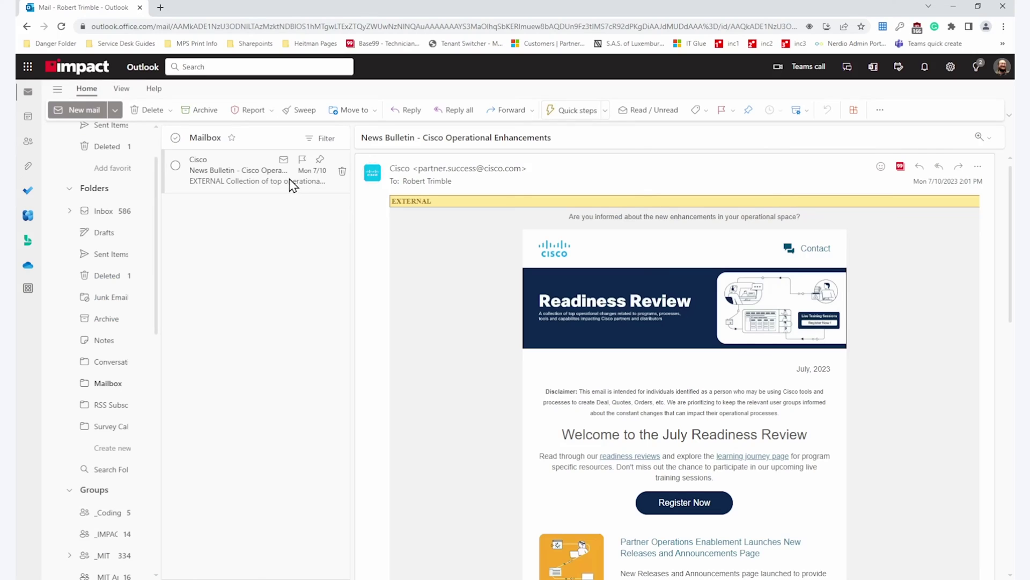
# Fill in a Cisco rule with the Move to action targeting Junk Email
pyautogui.rightClick(290, 181)
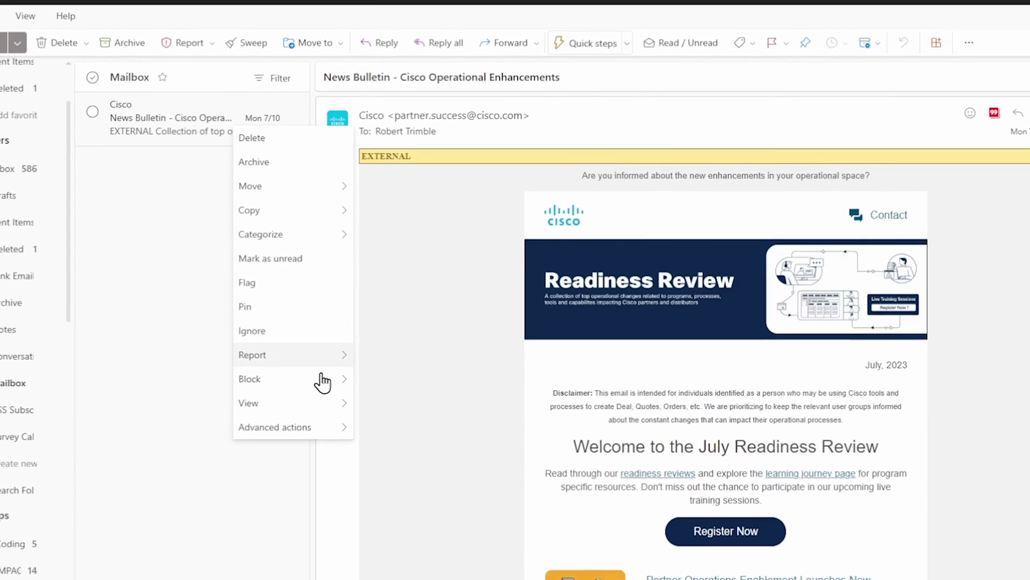
pyautogui.moveTo(338, 427)
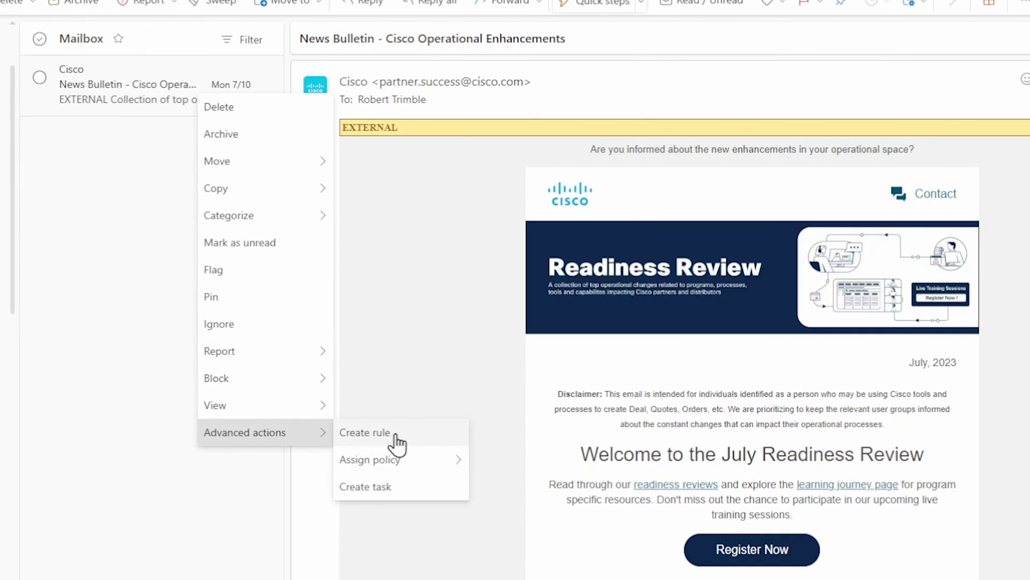
pyautogui.click(419, 434)
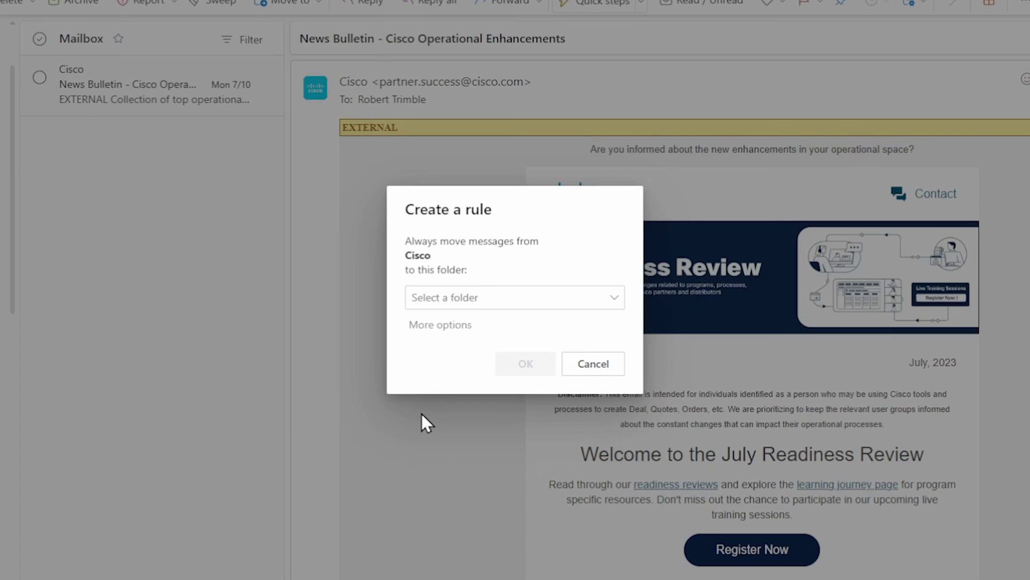
pyautogui.click(482, 302)
pyautogui.click(481, 352)
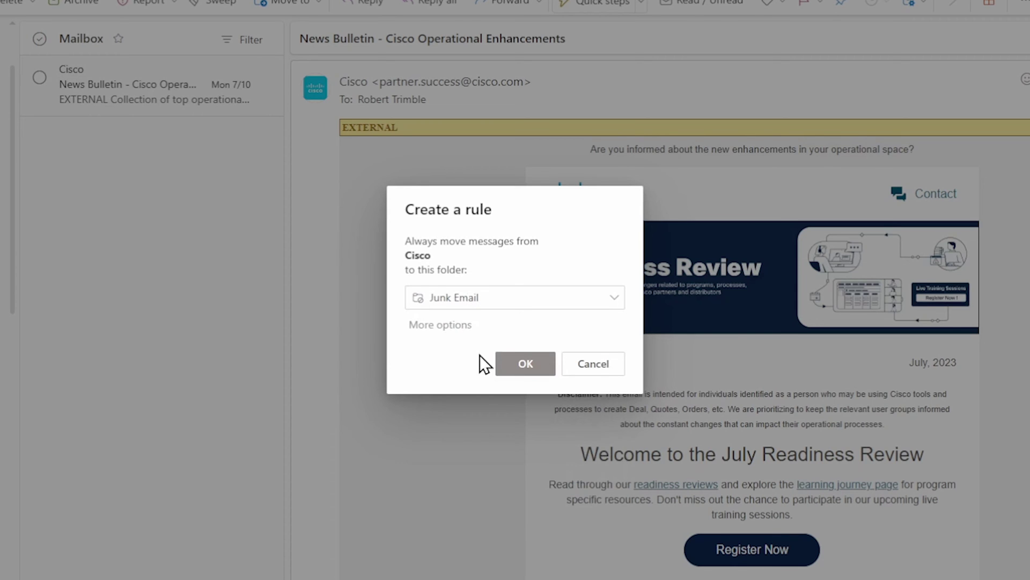
pyautogui.click(459, 326)
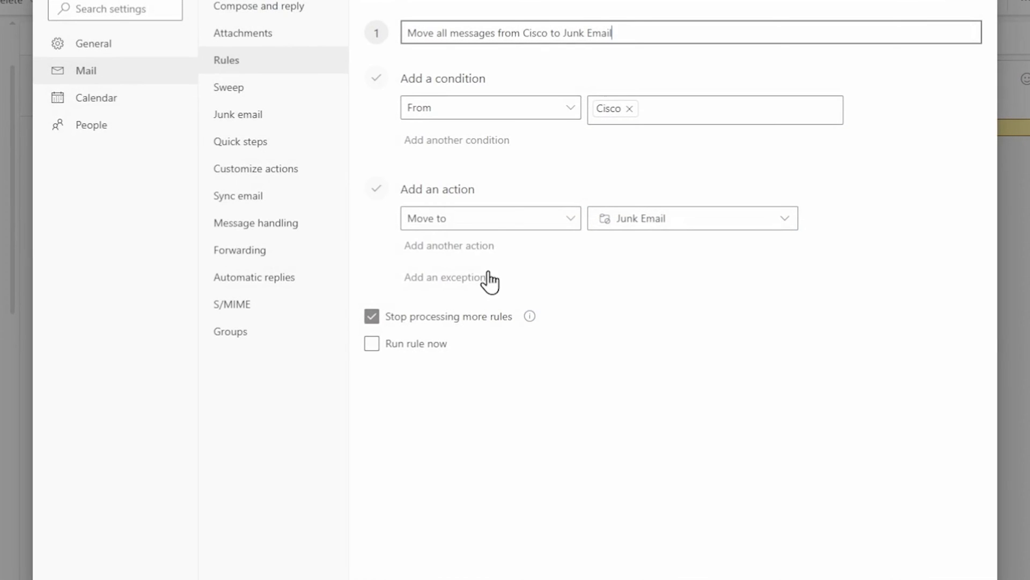
pyautogui.click(539, 226)
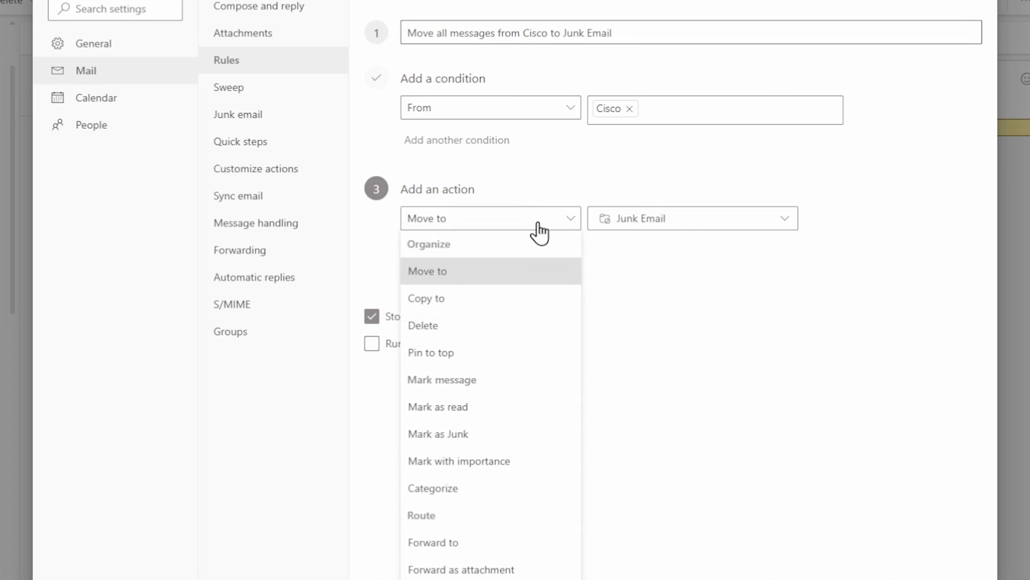
pyautogui.click(539, 231)
pyautogui.scroll(-1, 596, 256)
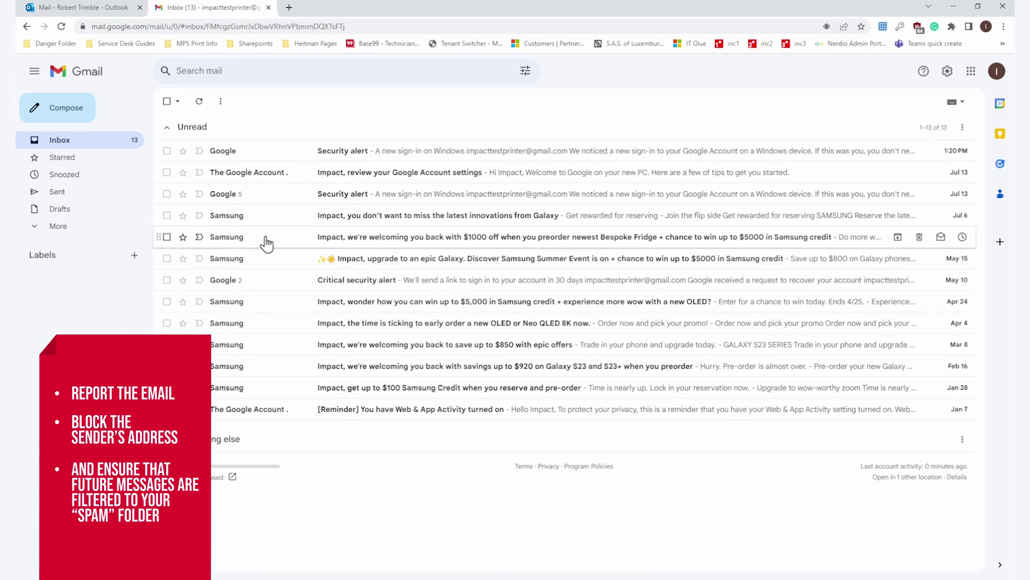
pyautogui.click(267, 240)
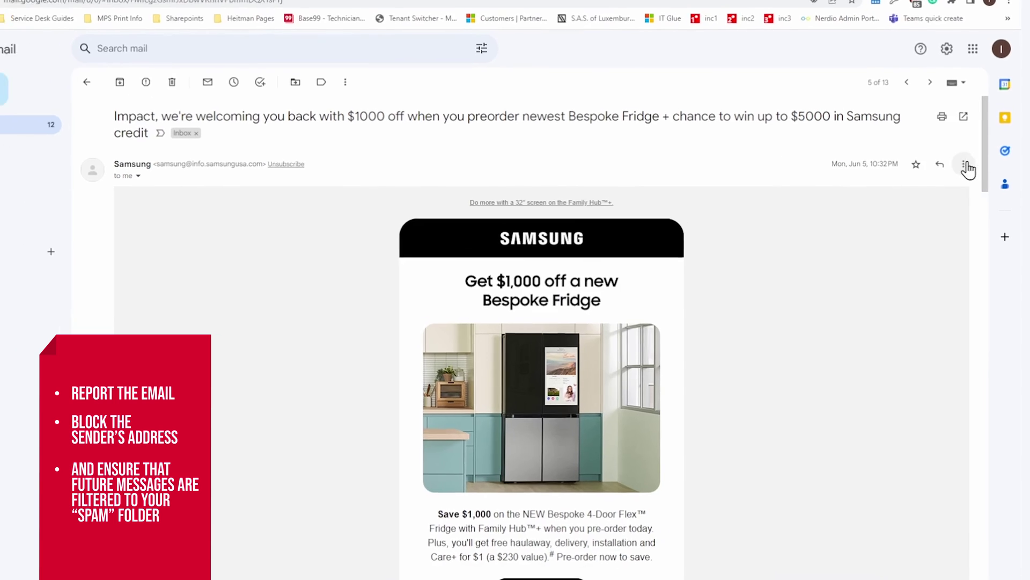
# Report the Samsung Bespoke Fridge email as spam and confirm
pyautogui.click(962, 175)
pyautogui.click(942, 297)
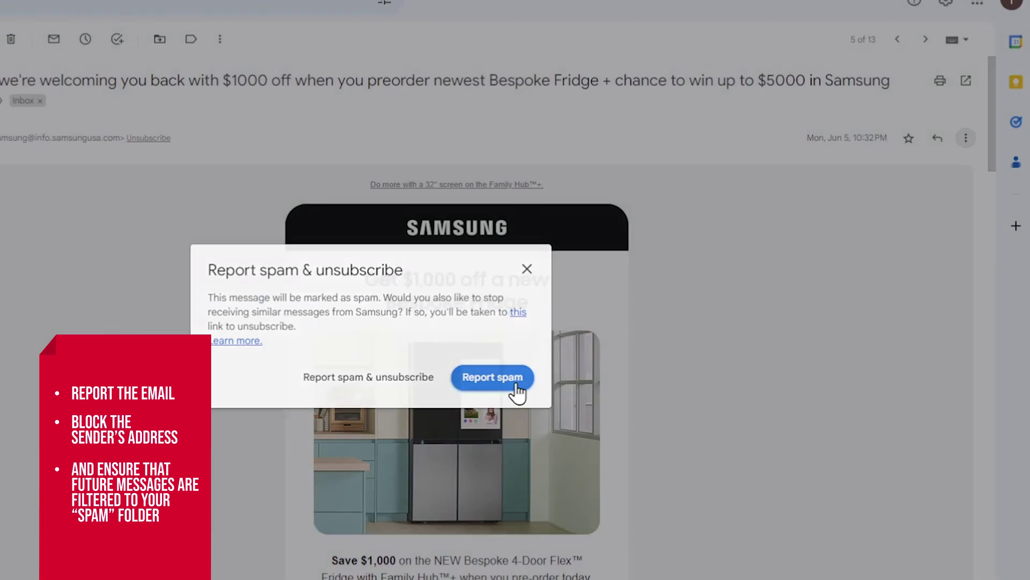
pyautogui.click(514, 388)
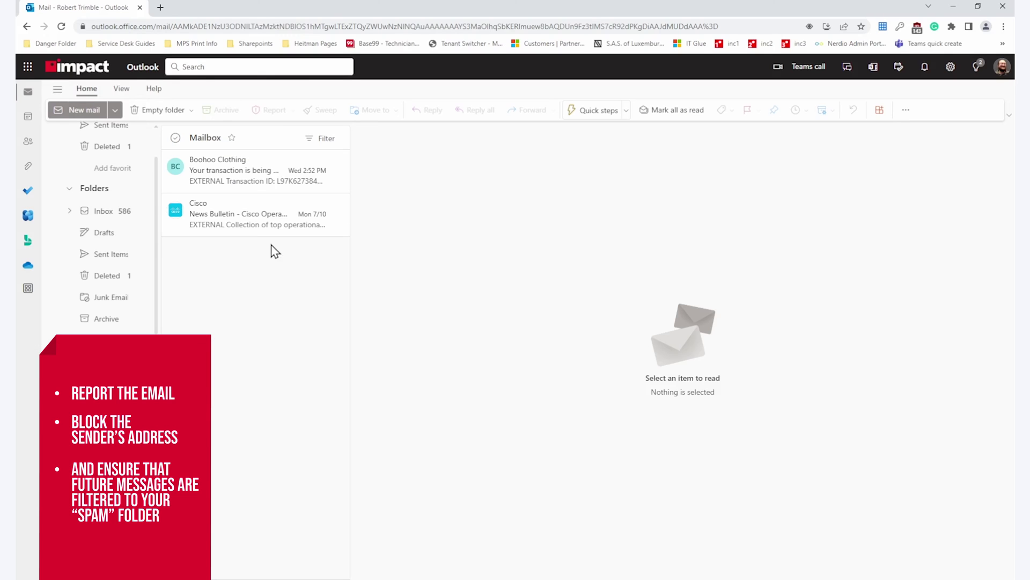
# Report the Cisco News Bulletin as junk, confirm, and dismiss the thank-you notice
pyautogui.rightClick(263, 223)
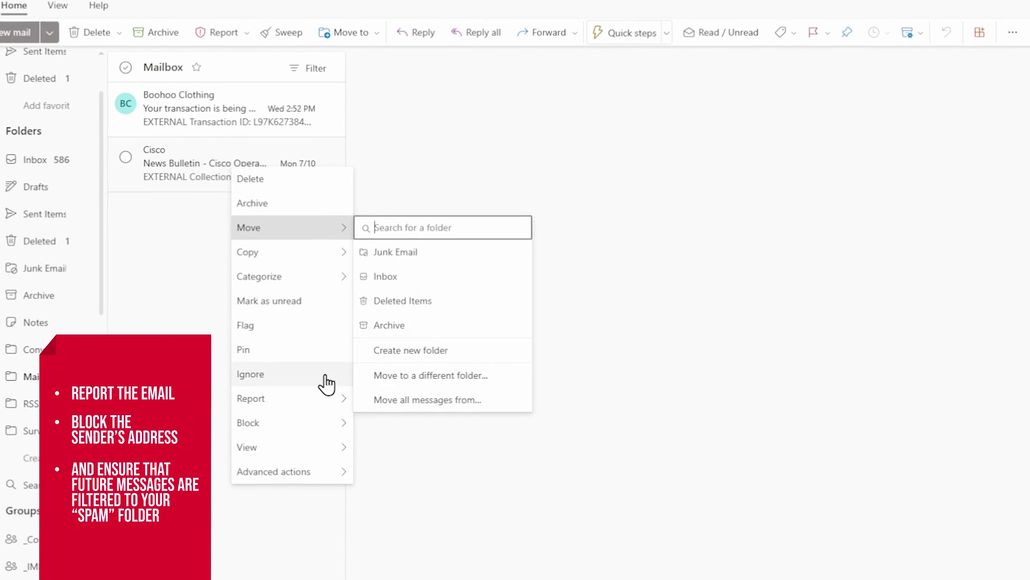
pyautogui.moveTo(338, 405)
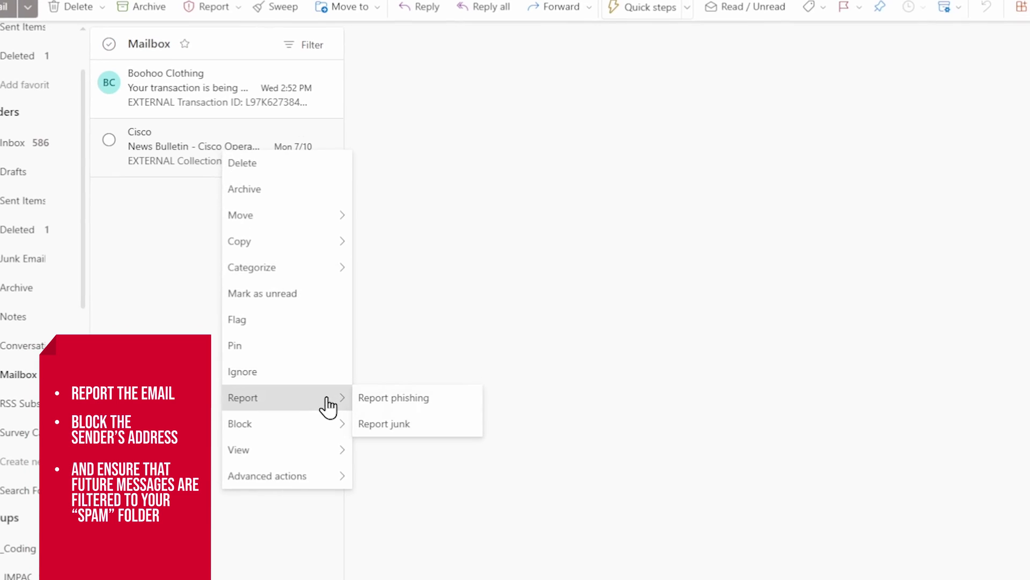
pyautogui.click(457, 427)
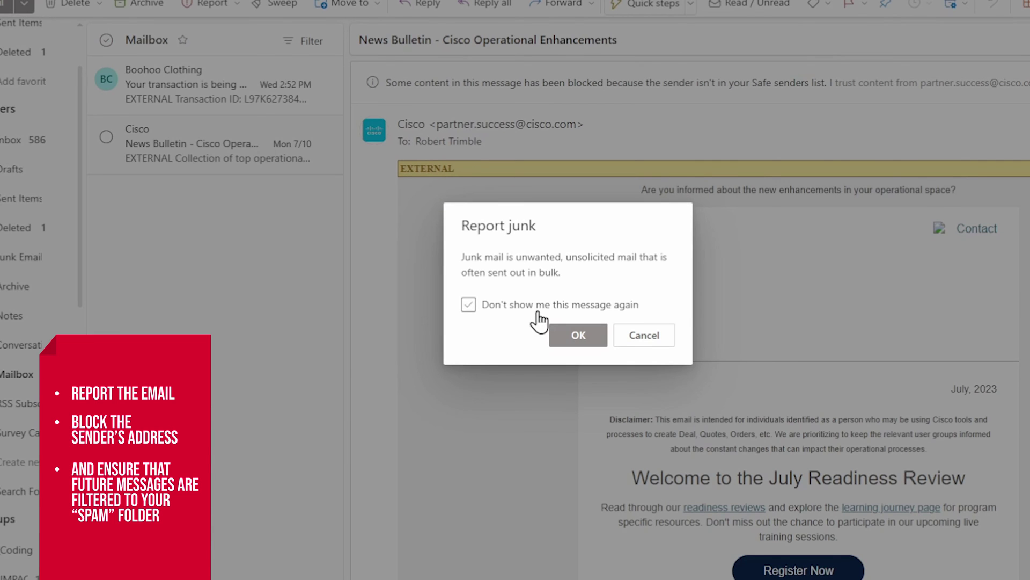
pyautogui.click(564, 338)
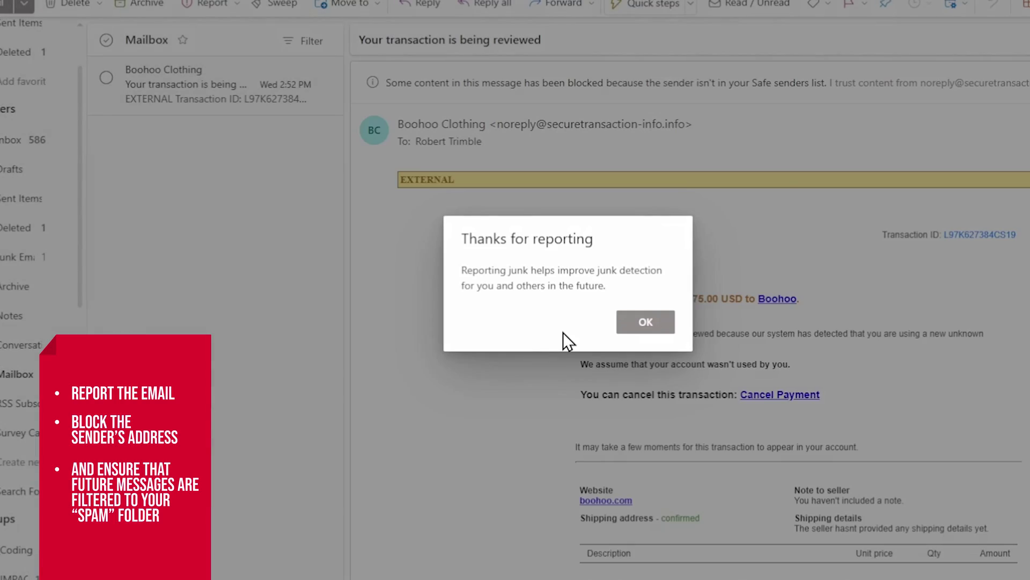
pyautogui.click(644, 323)
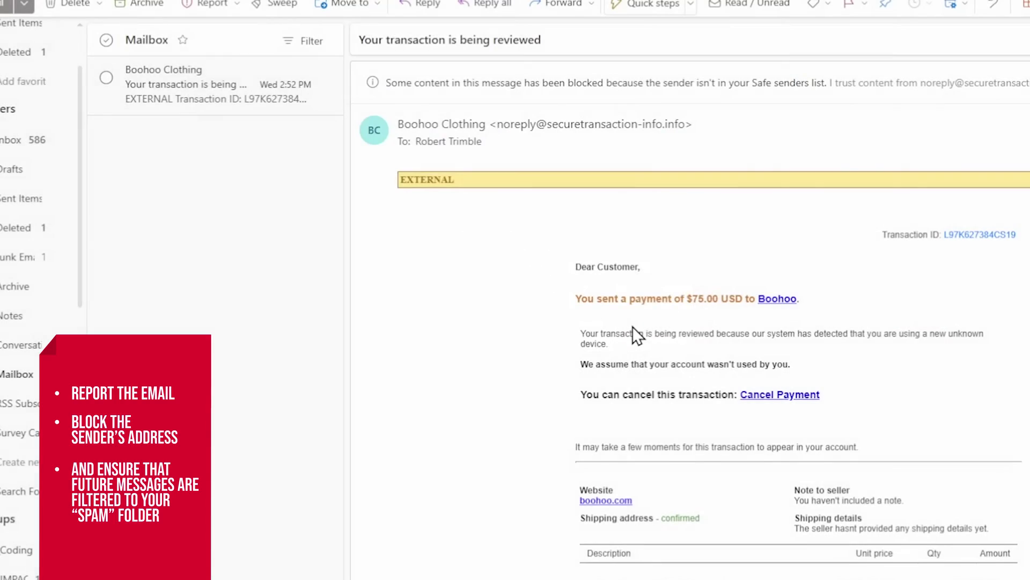